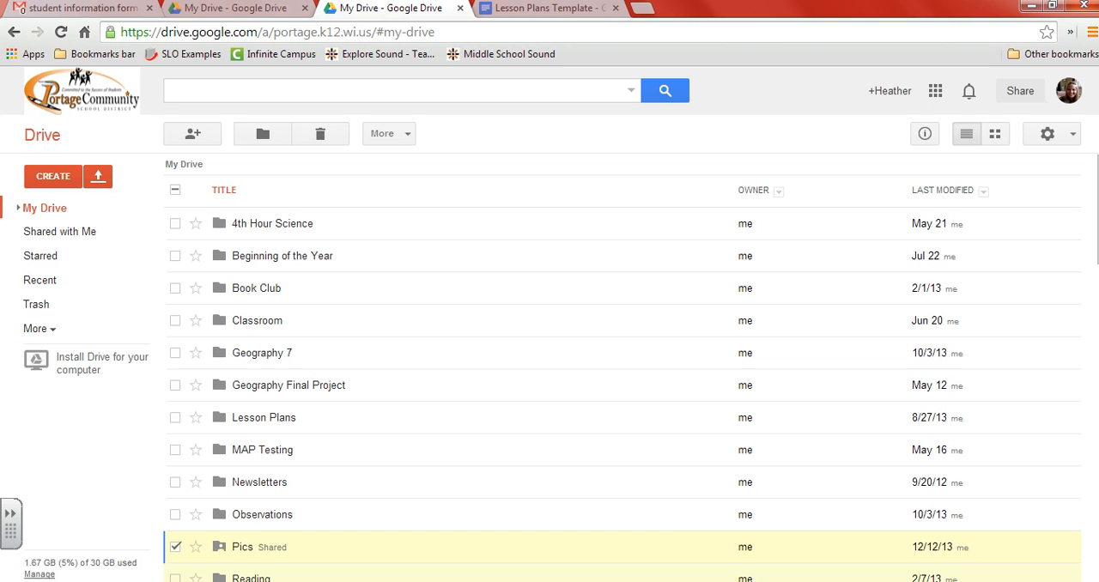
Step: Search the apps that can be connected to Drive for "templates" and close the app gallery without connecting anything
left_click(58, 186)
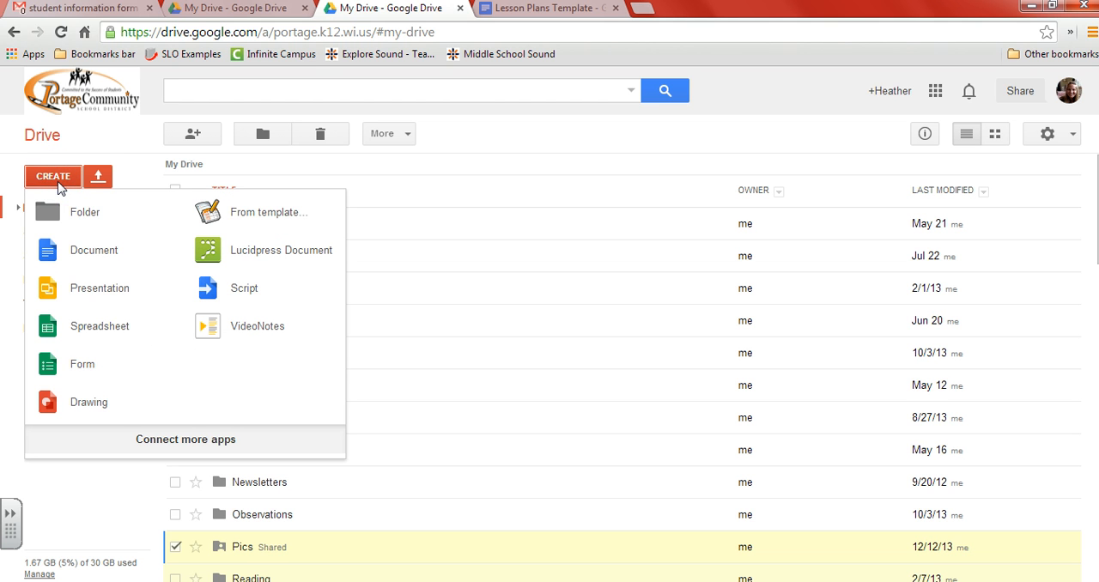
left_click(269, 220)
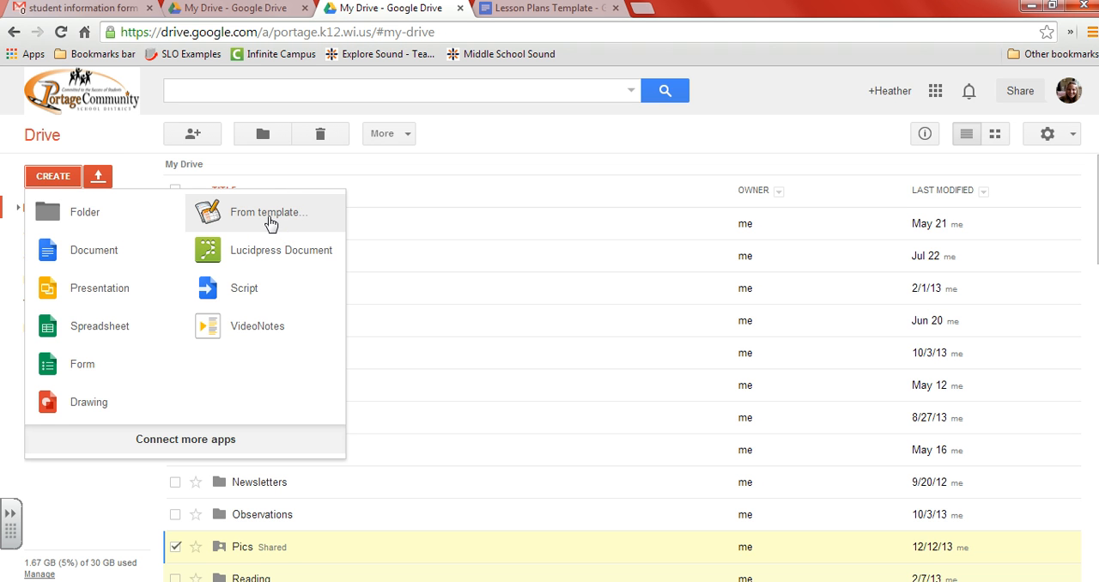
left_click(184, 442)
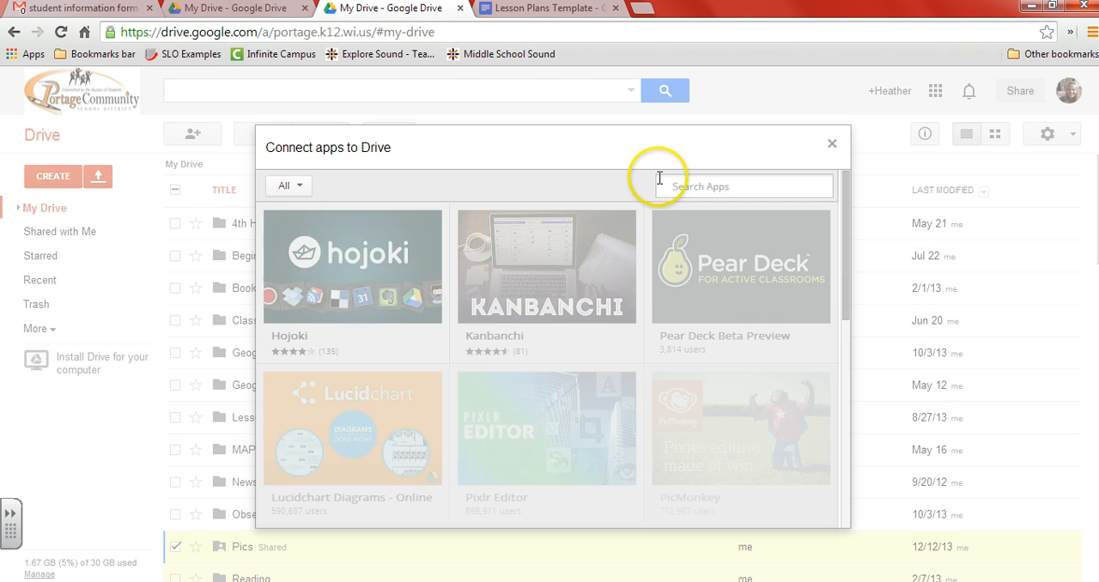
left_click(697, 187)
type("t")
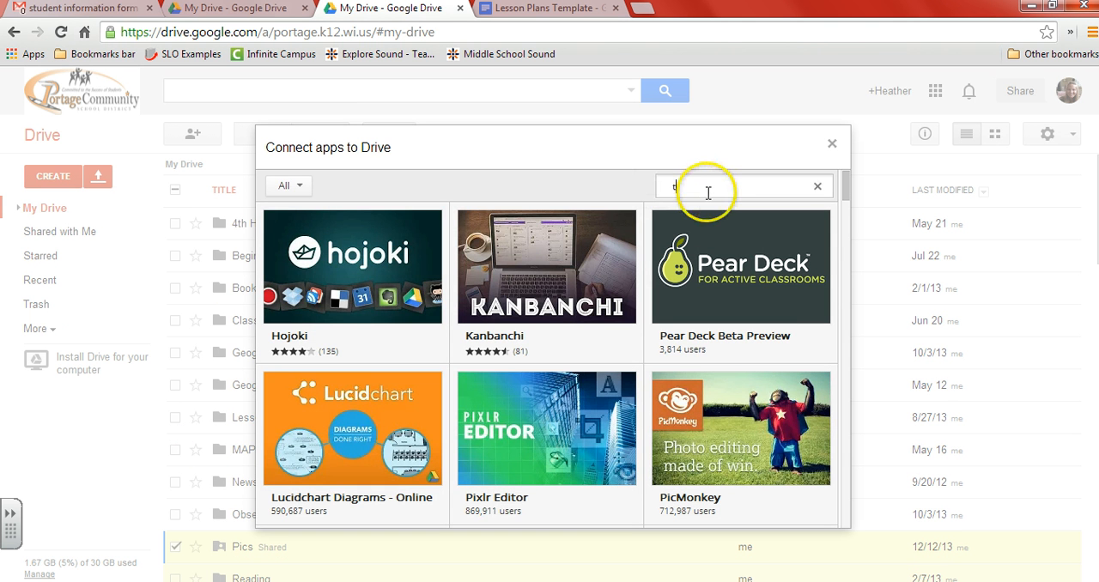
type("emplates")
key("Return")
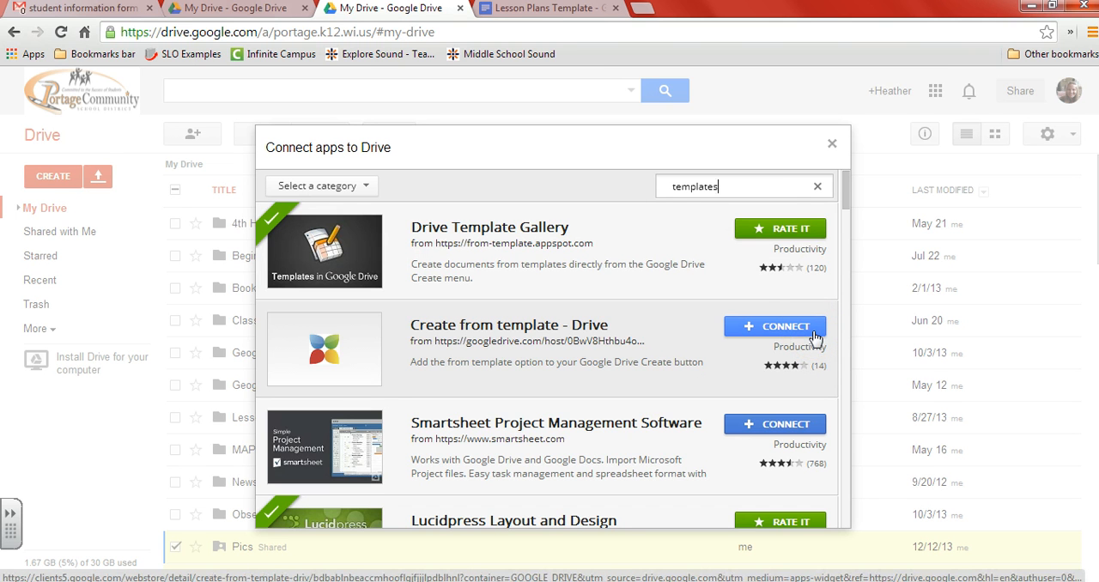
left_click(834, 148)
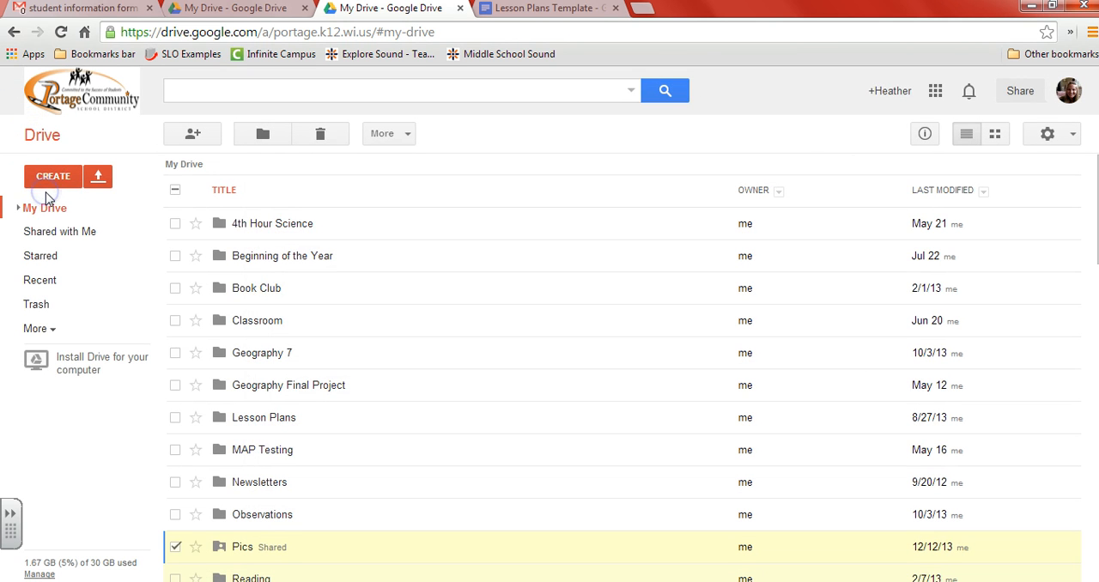
Step: Start creating a file from a template and display your own submitted templates in the Template Gallery
left_click(48, 182)
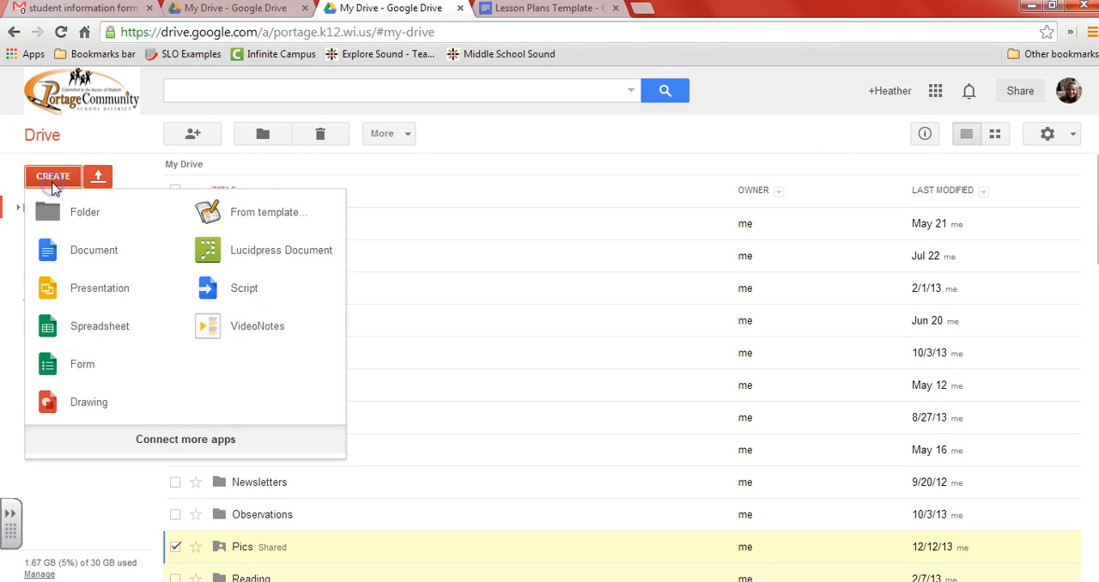
left_click(254, 219)
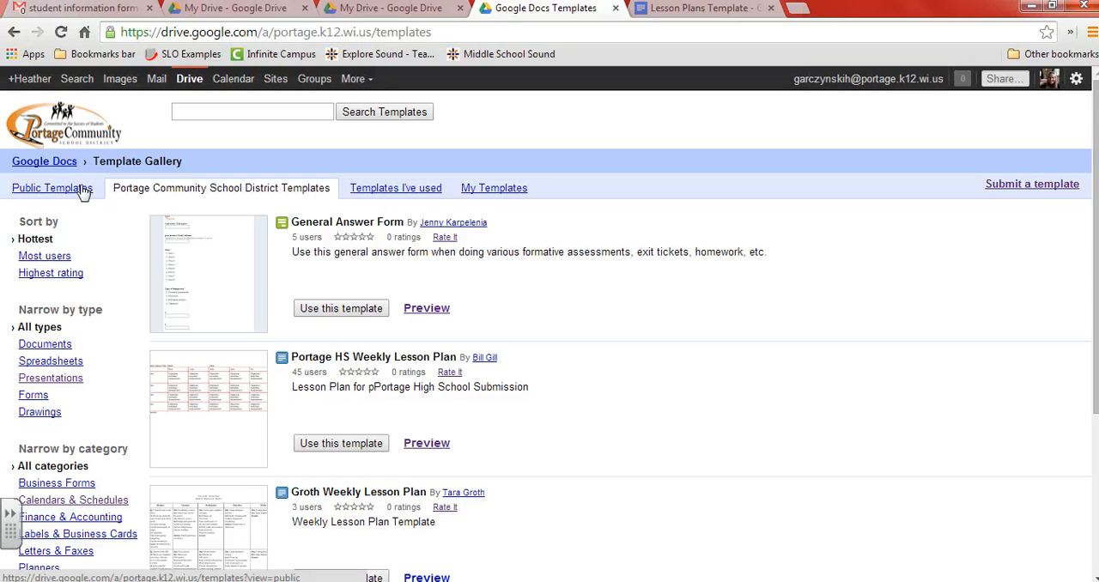
left_click(163, 190)
left_click(373, 196)
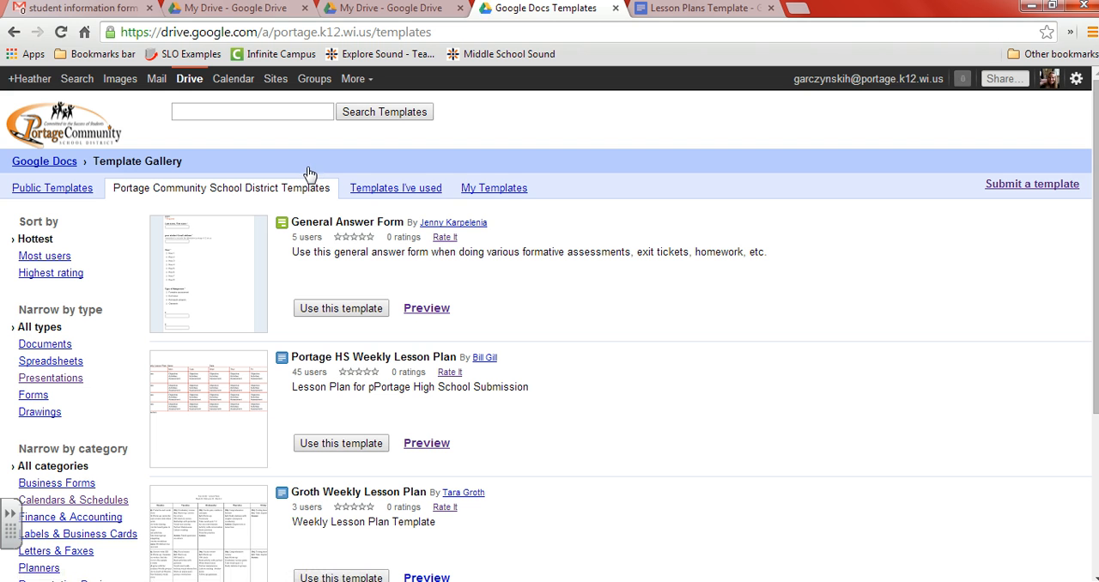
left_click(494, 188)
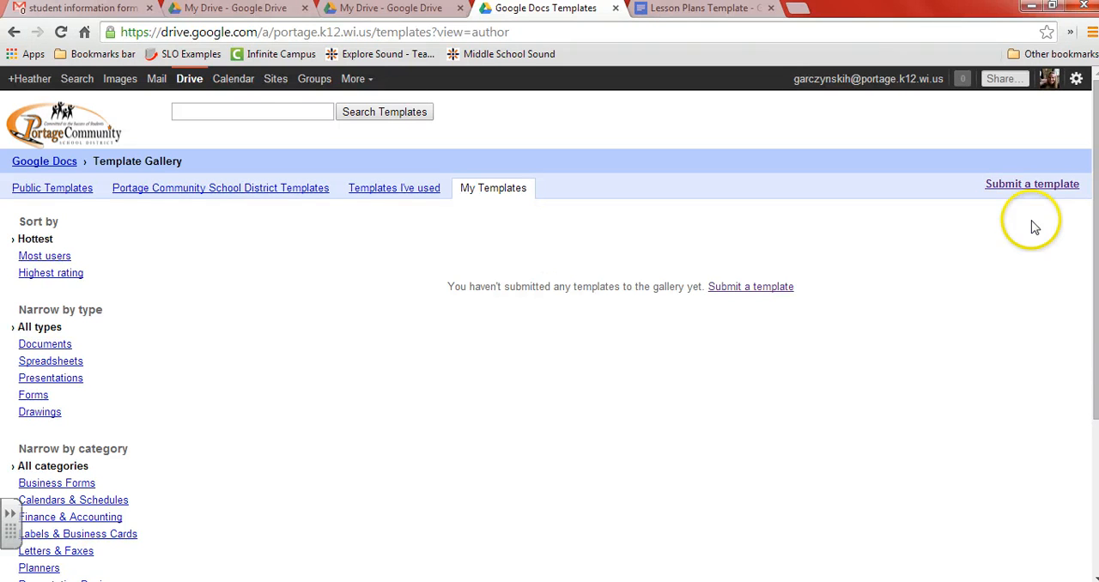
Step: Start a template submission and choose the "Lessons Plans Template" document by searching for "lesson plan template"
left_click(1045, 188)
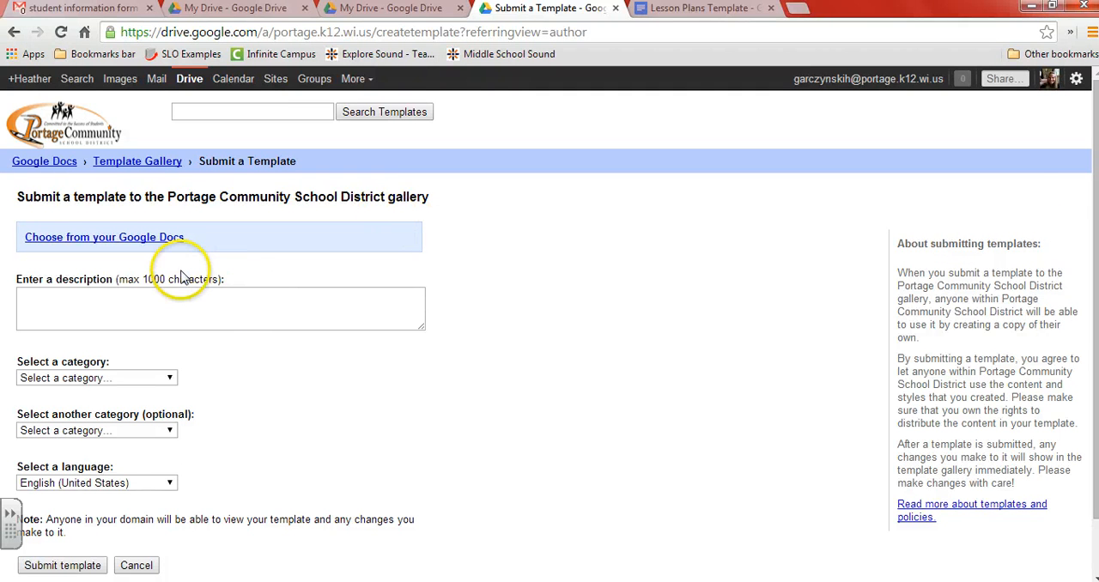
left_click(148, 240)
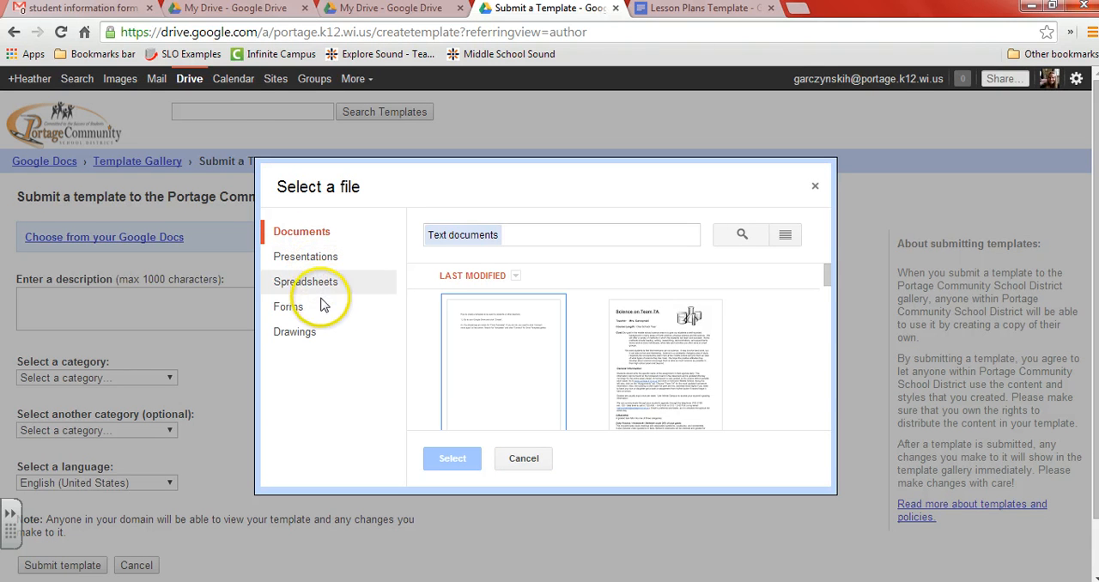
left_click(561, 237)
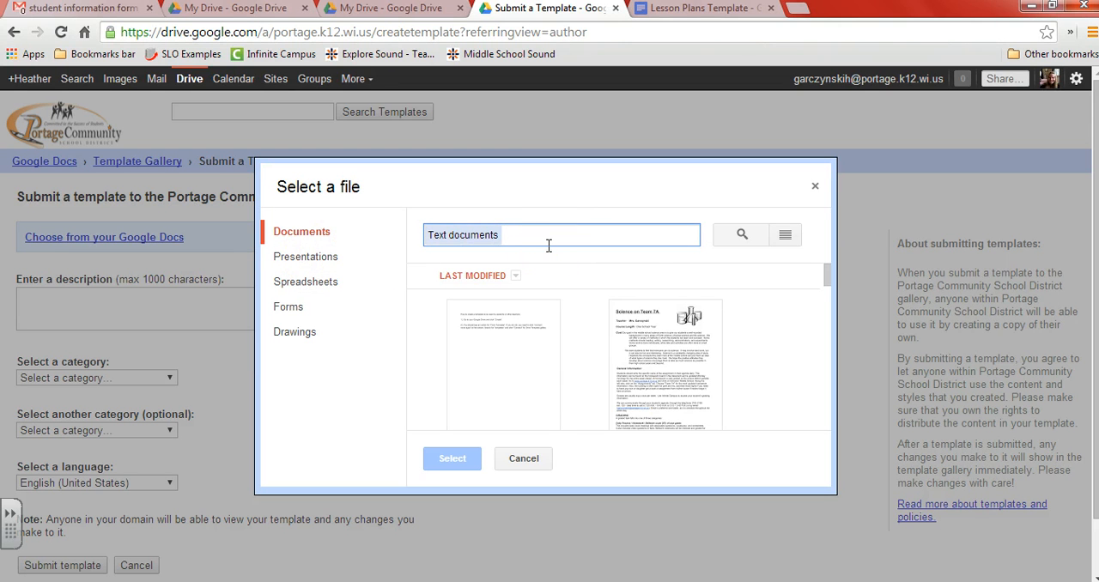
type("lesson plan te")
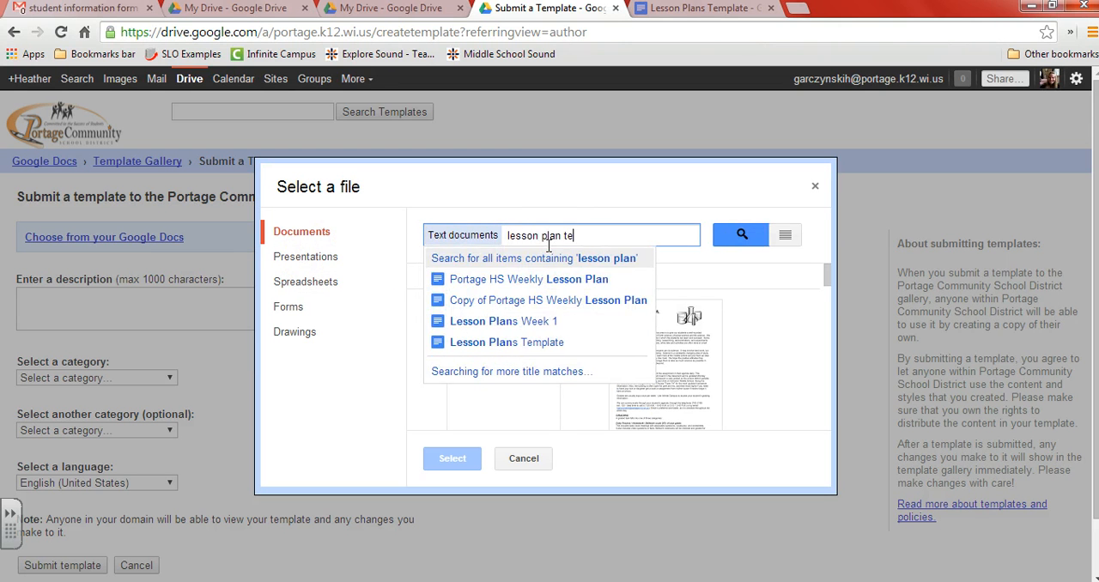
type("mplate")
left_click(748, 239)
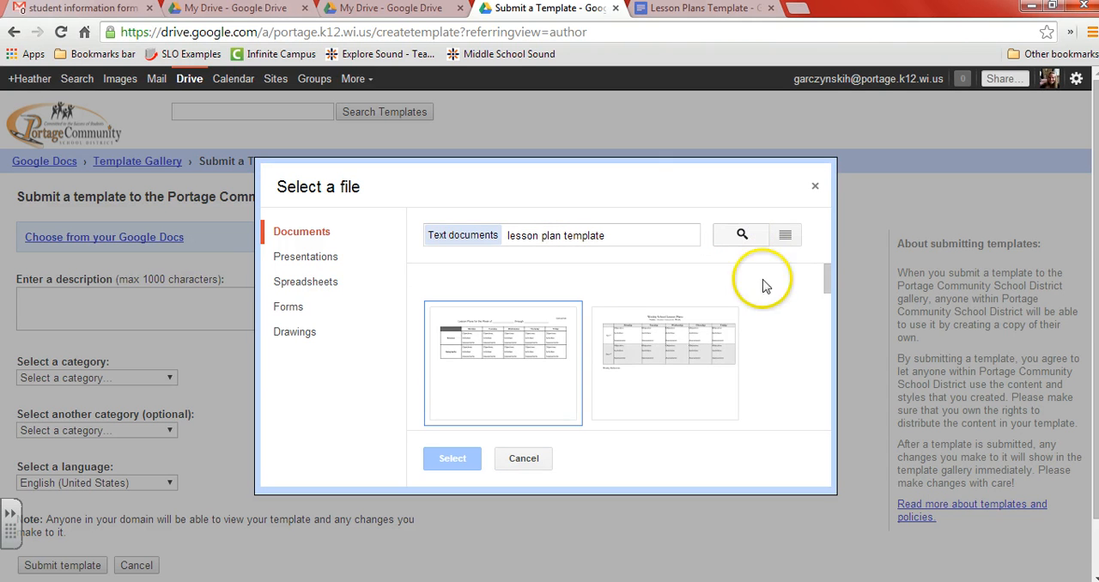
left_click(532, 369)
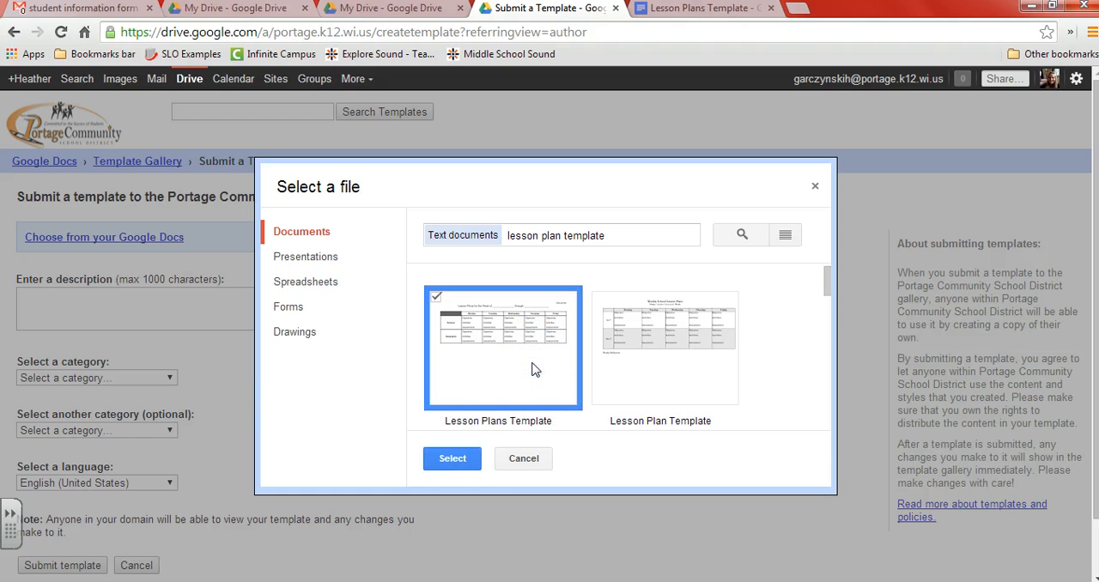
left_click(471, 465)
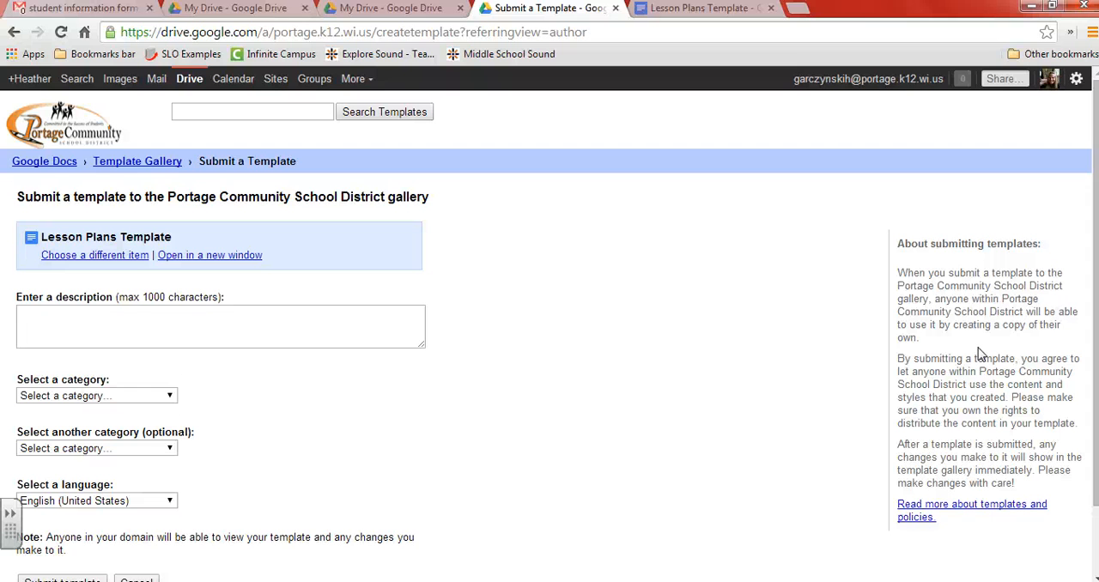
Step: Enter the template description "Template for lesson plans."
left_click(263, 326)
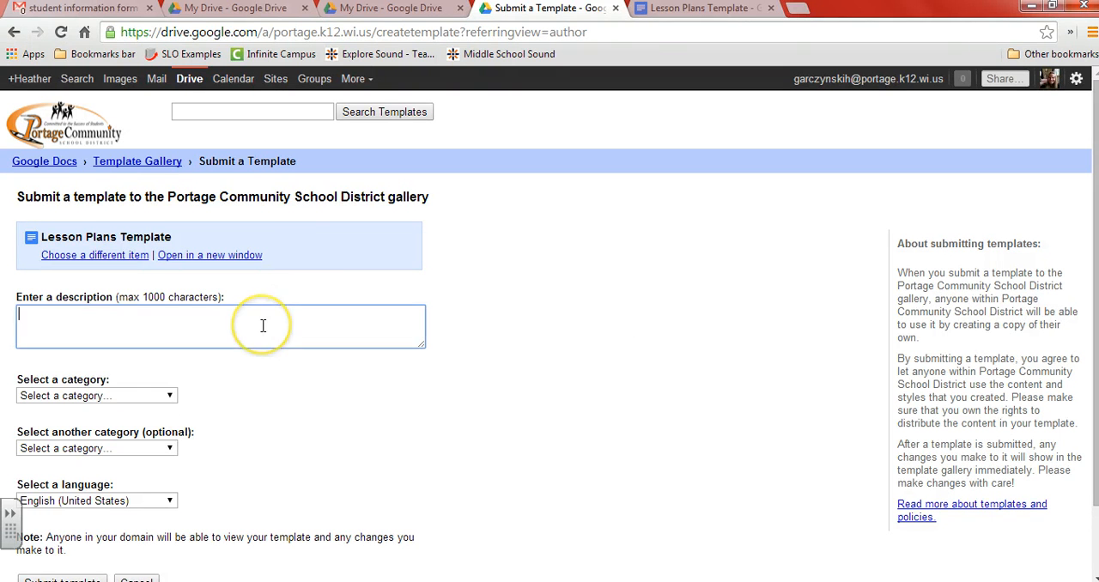
type("temp")
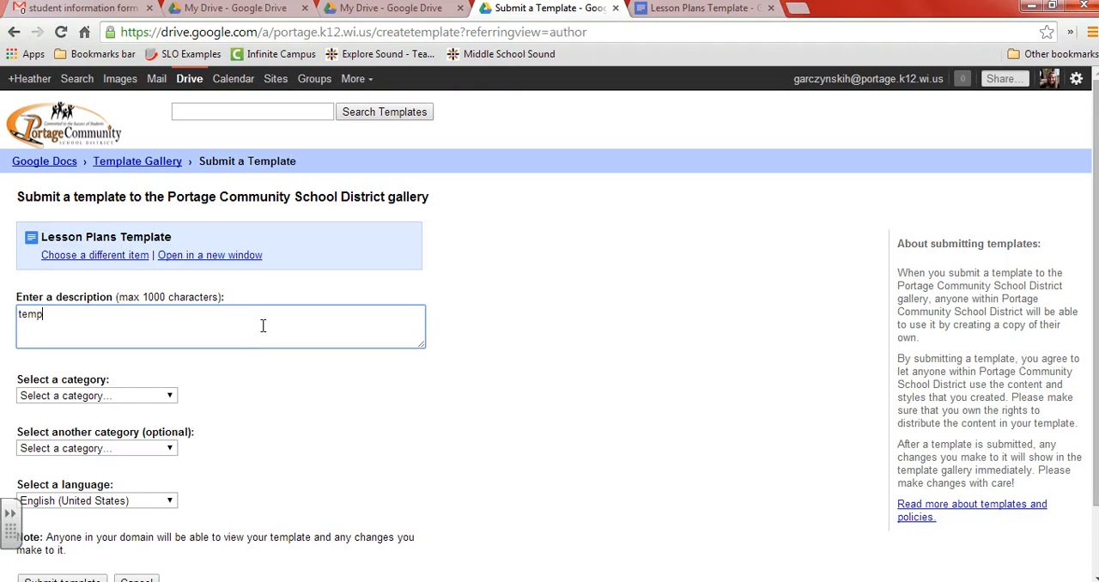
key("BackSpace")
key("BackSpace")
key("BackSpace")
key("BackSpace")
type("Template for lesson plans")
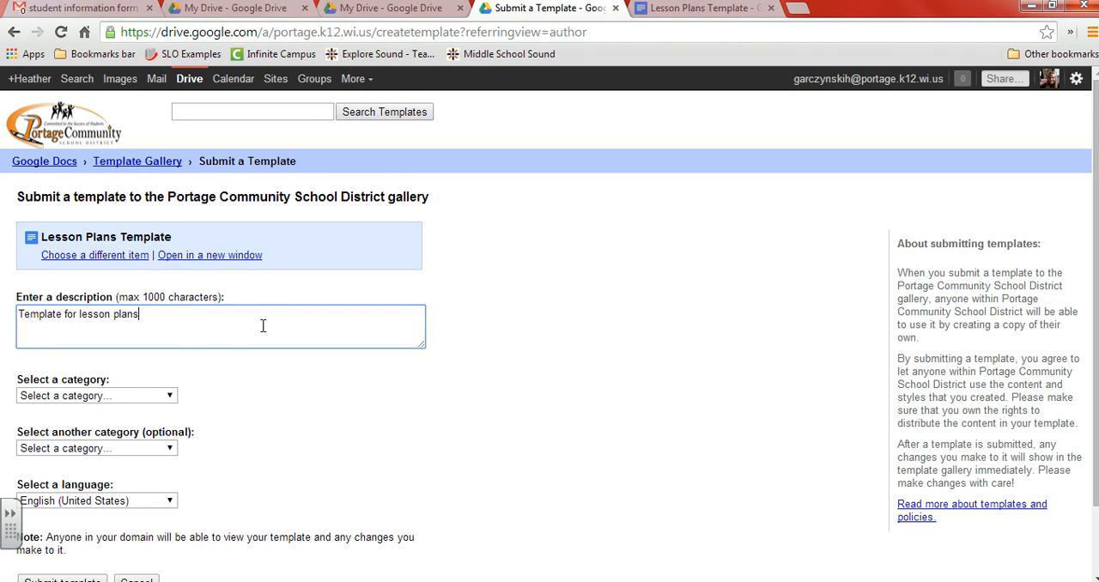
type(".")
Step: Assign the Calendars & Schedules category, leave the optional second category unset, and submit the template
left_click(103, 397)
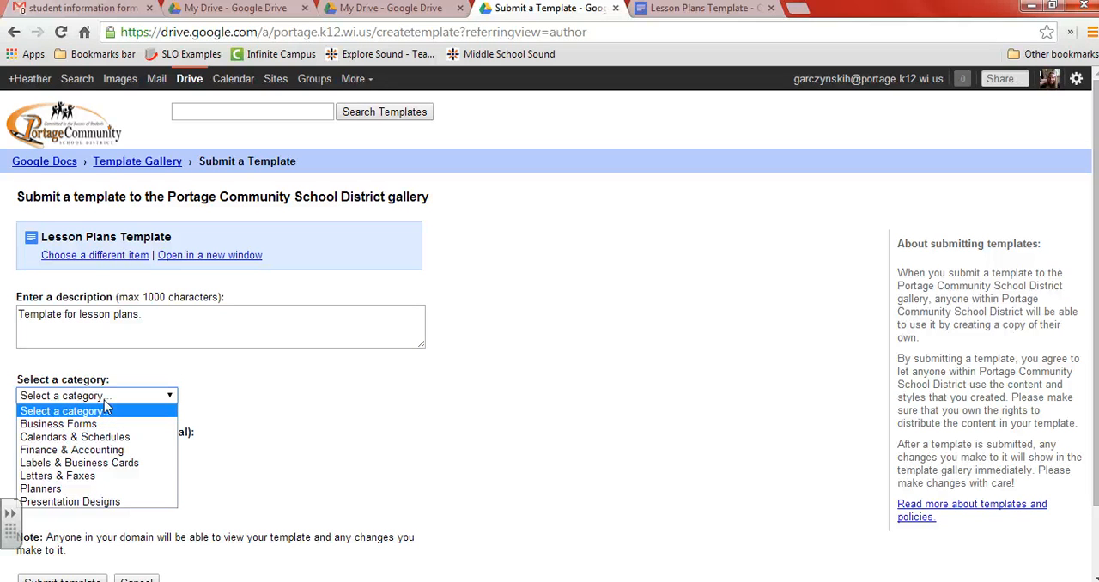
left_click(106, 438)
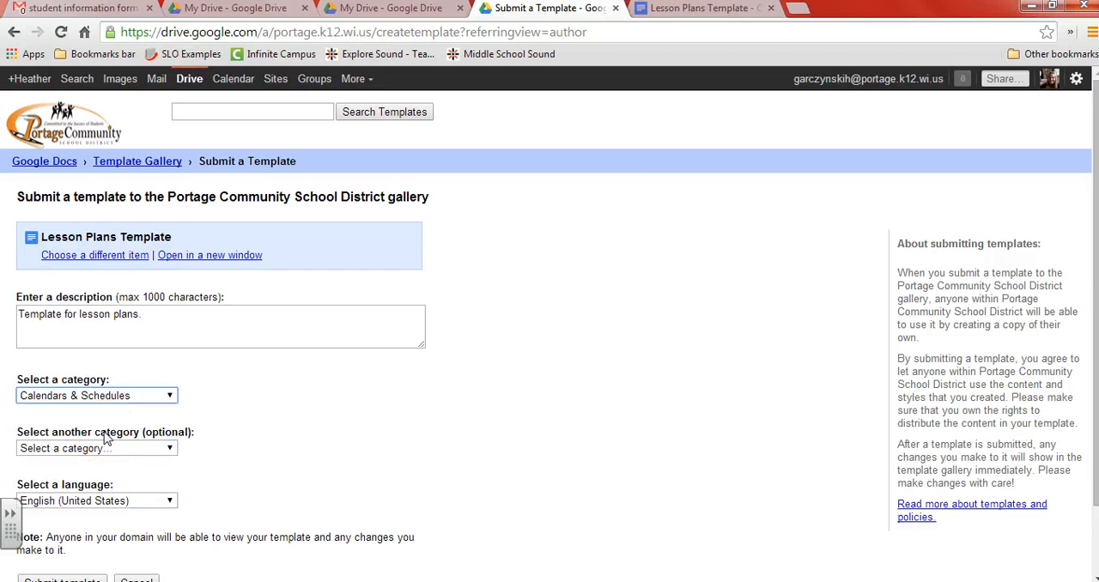
left_click(110, 453)
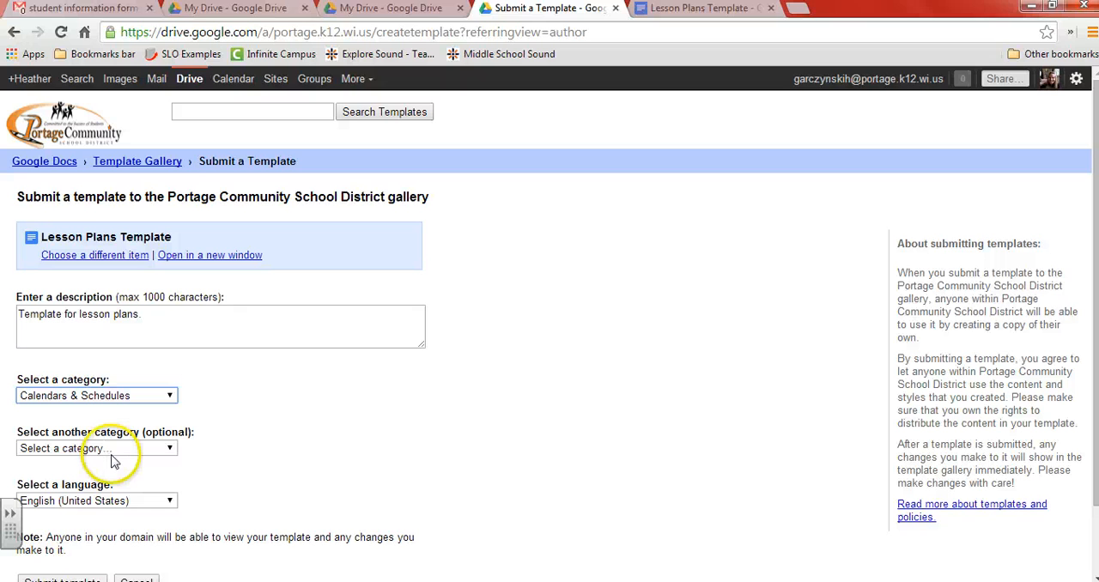
left_click(109, 463)
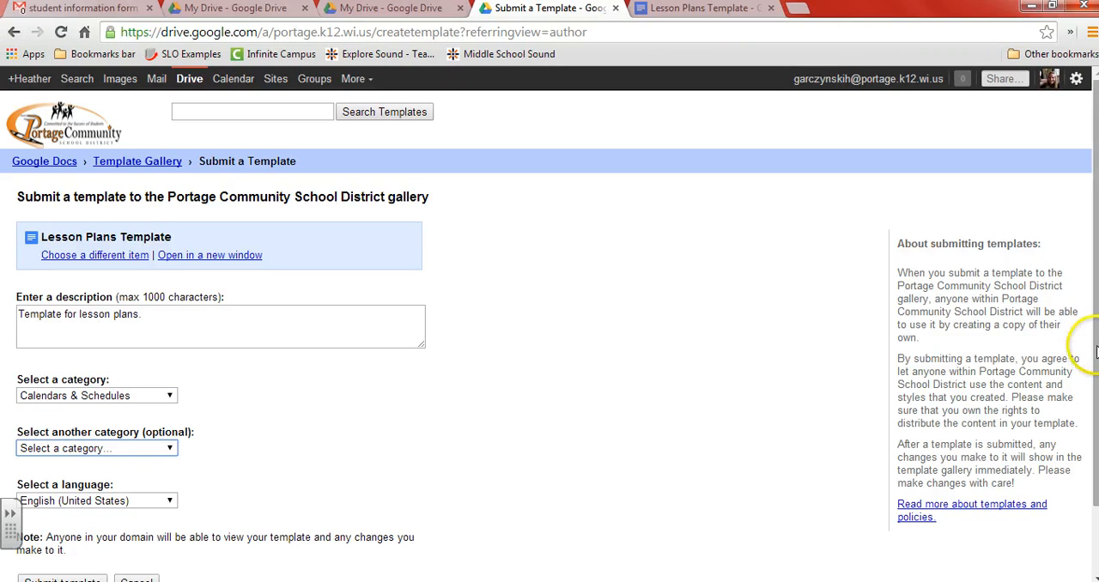
left_click_drag(1096, 346, 1096, 414)
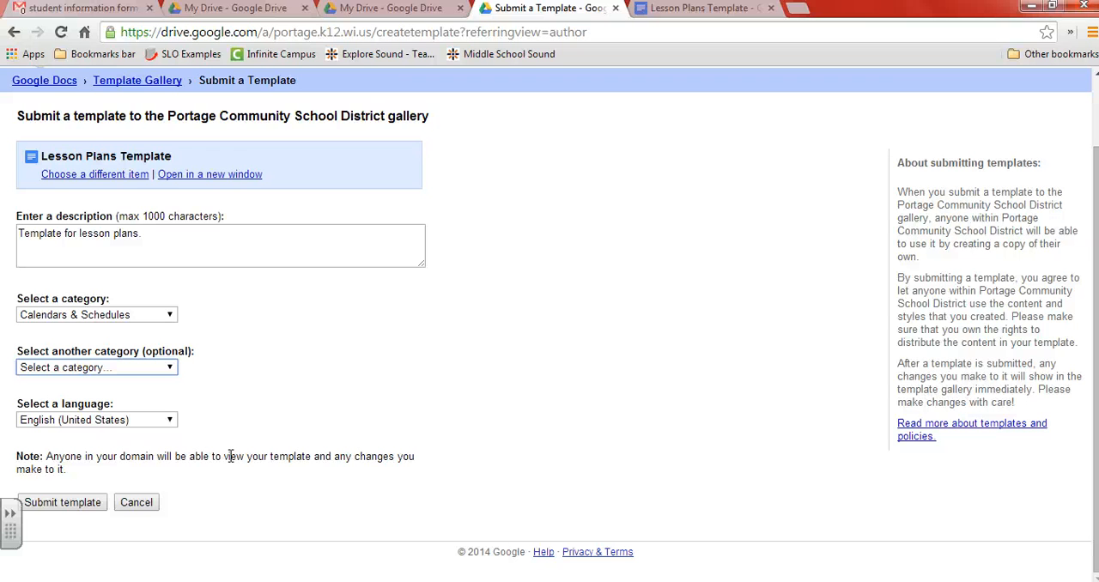
left_click(92, 503)
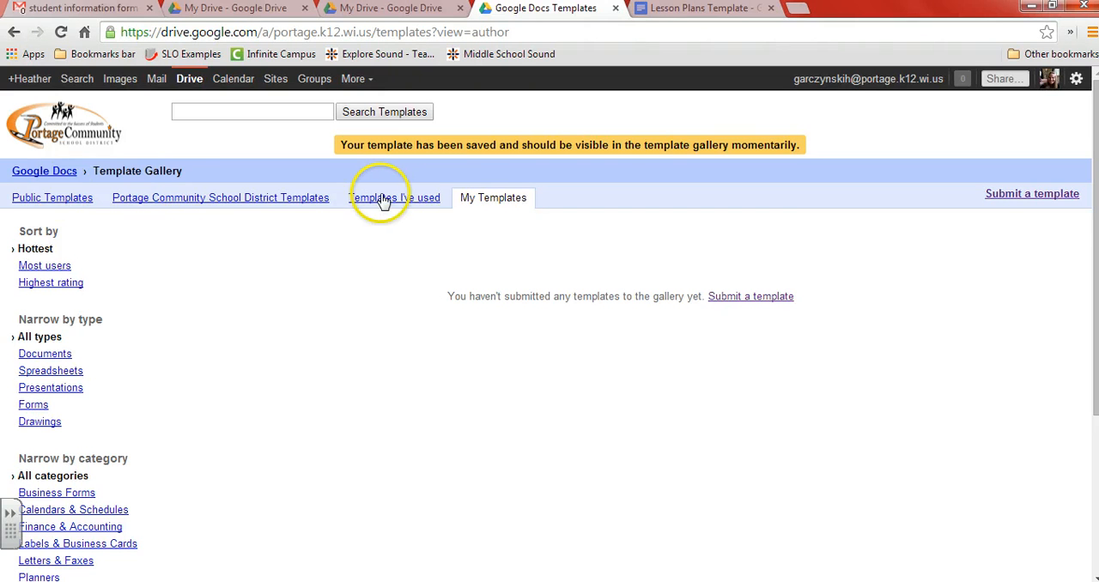
Step: Create a form from the General Answer Form template among the Portage Community School District templates
left_click(501, 198)
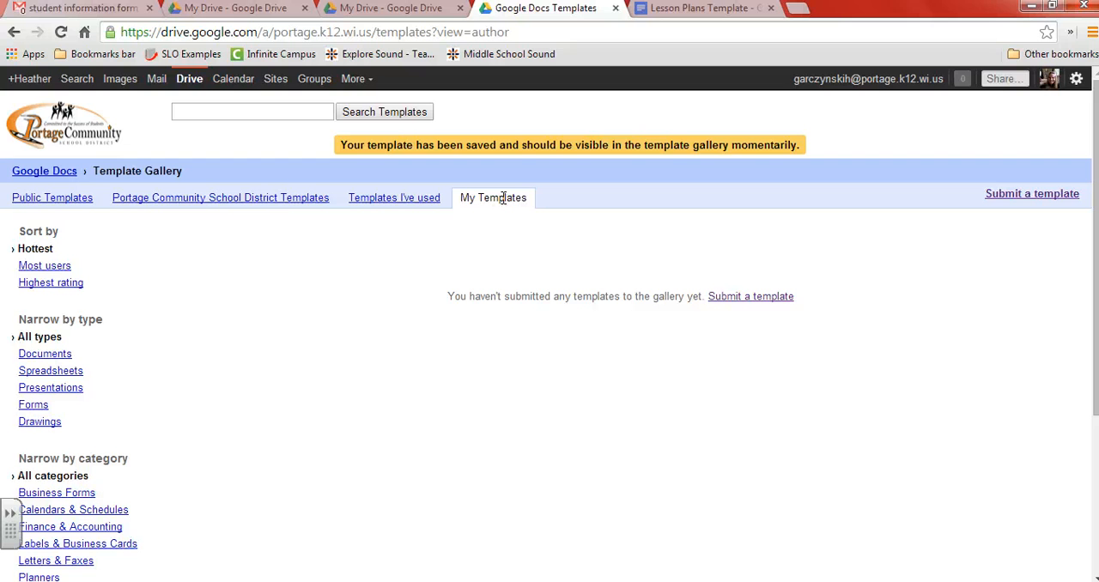
left_click(307, 197)
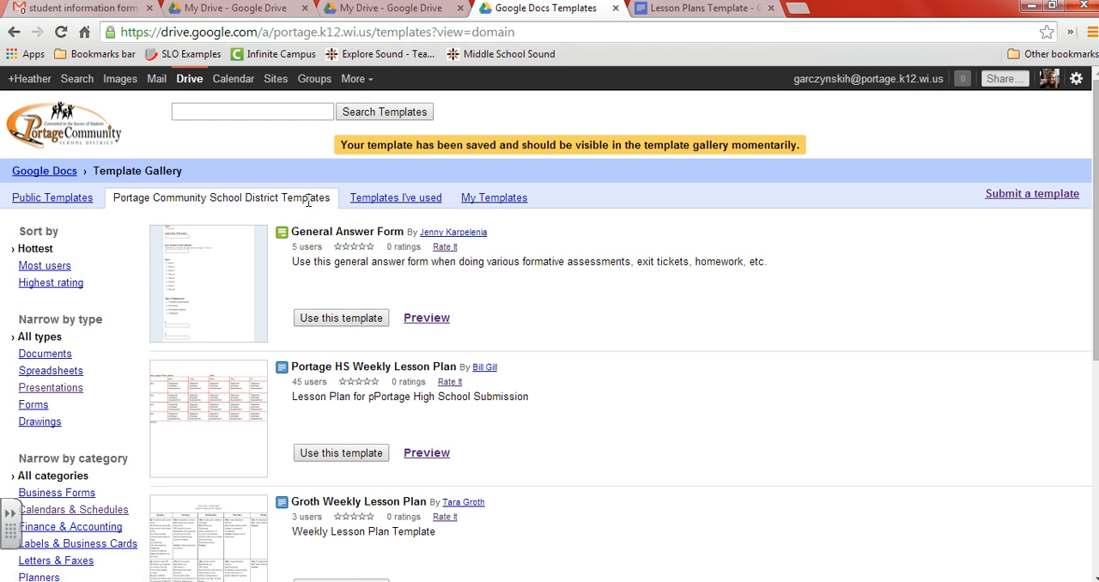
left_click(372, 320)
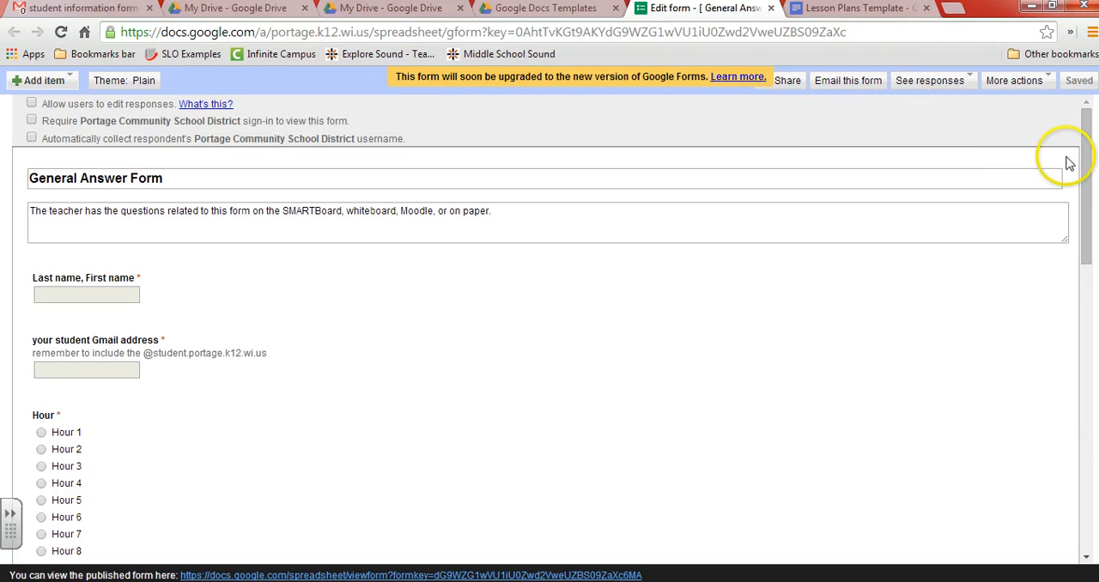
left_click_drag(1082, 152, 1095, 120)
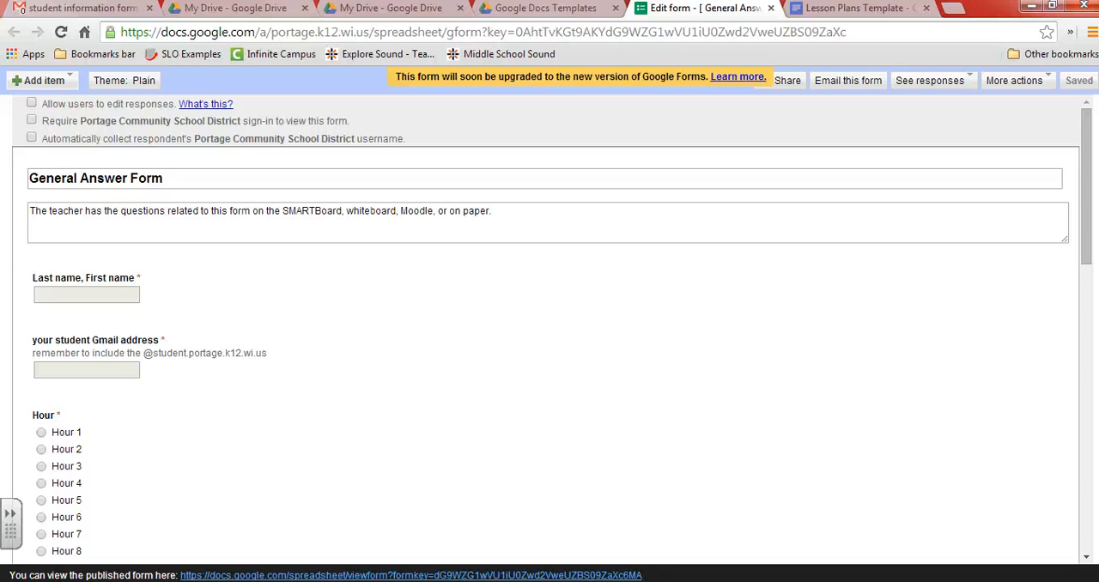